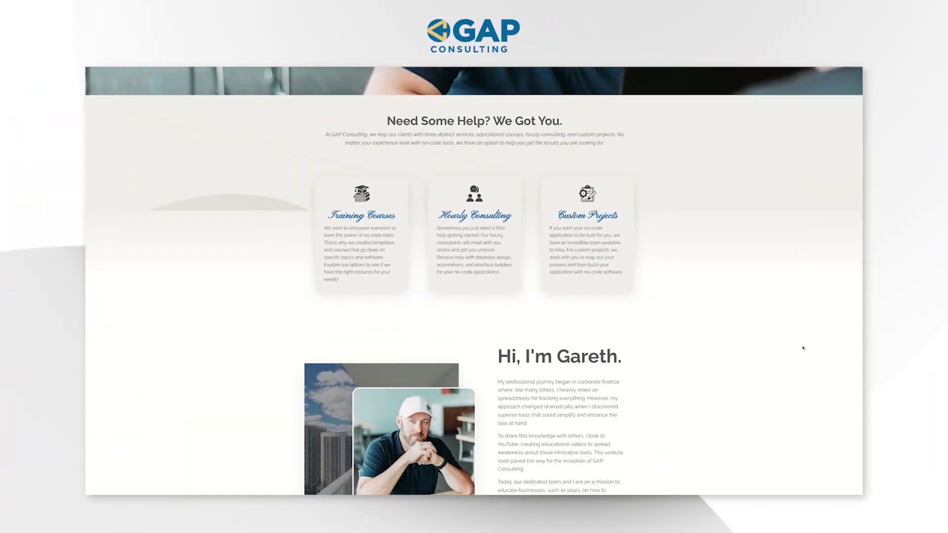
scroll(803, 348, down, 8)
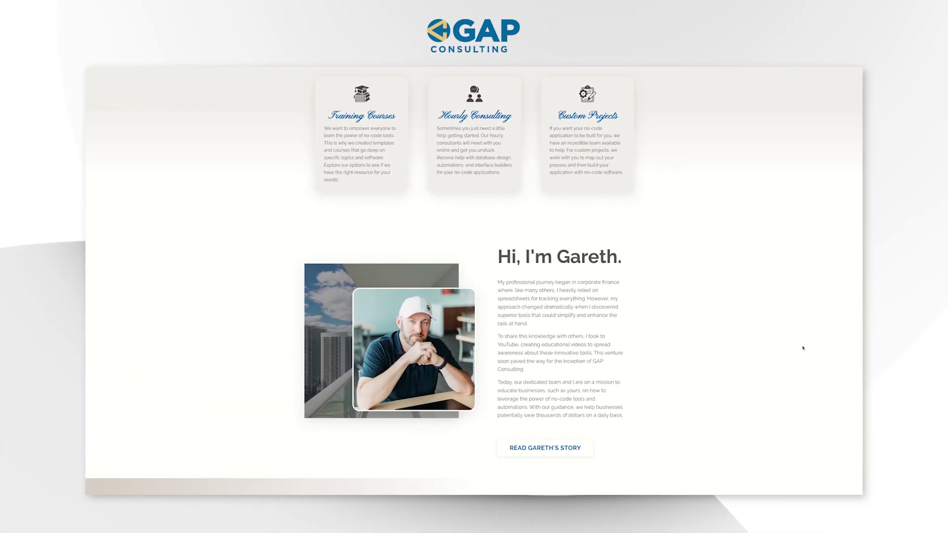
scroll(803, 348, down, 15)
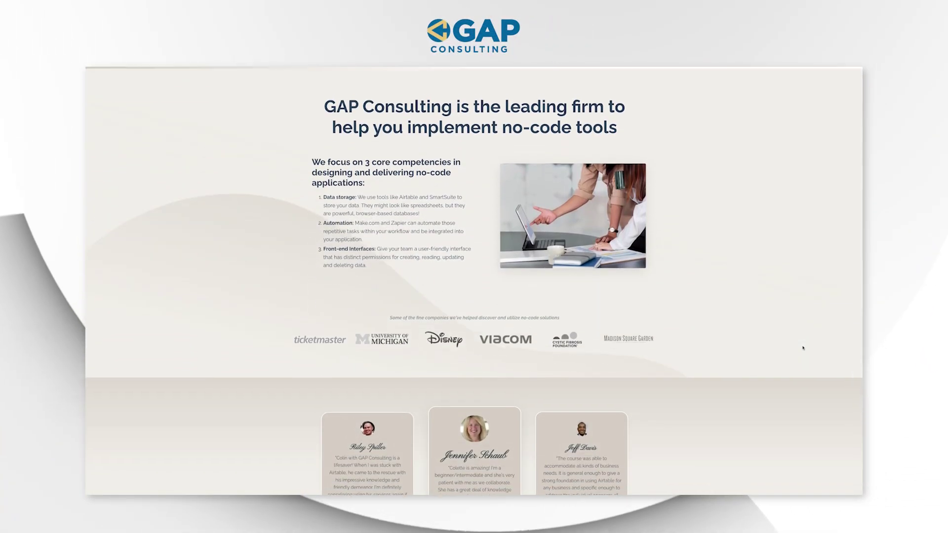
scroll(802, 347, down, 5)
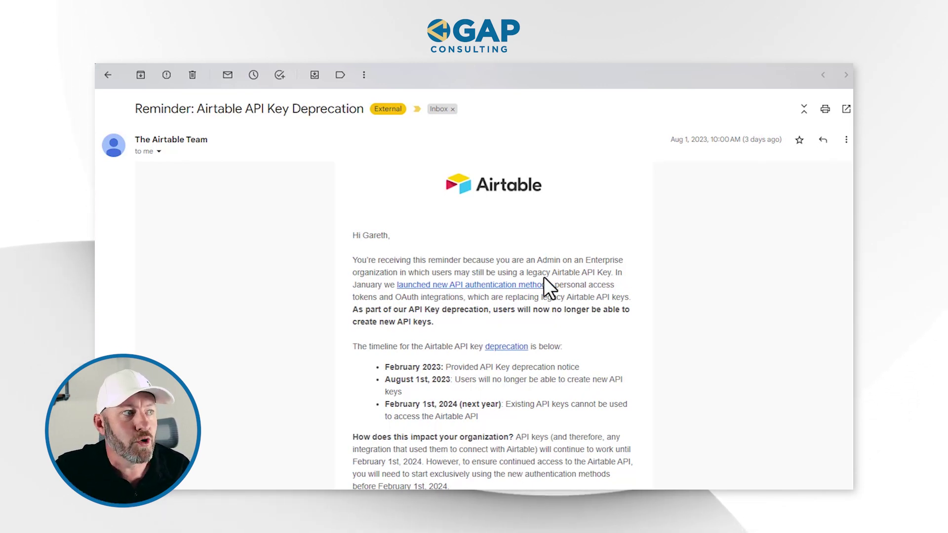
Examine the Airtable reminder email and the linked community announcement for the API key deprecation details and timeline.
drag(552, 273, 610, 275)
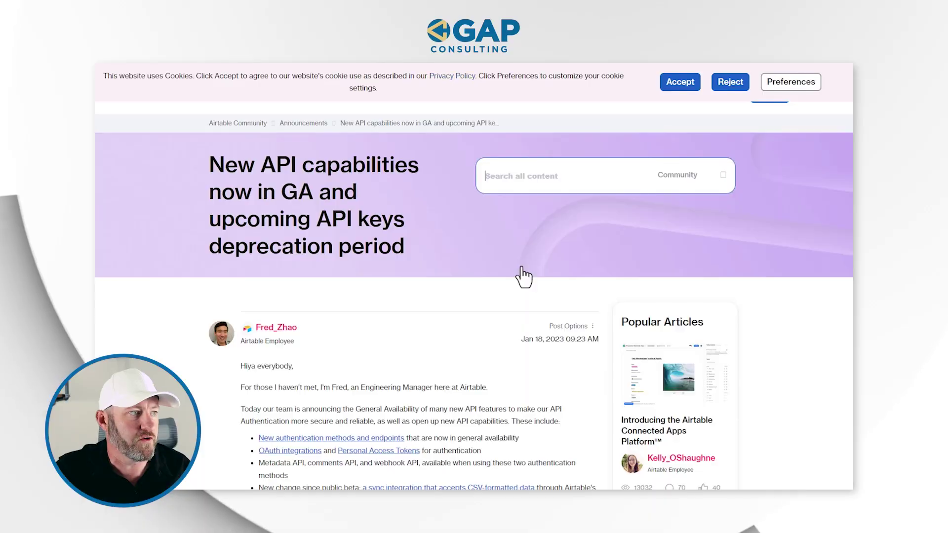
scroll(524, 281, down, 5)
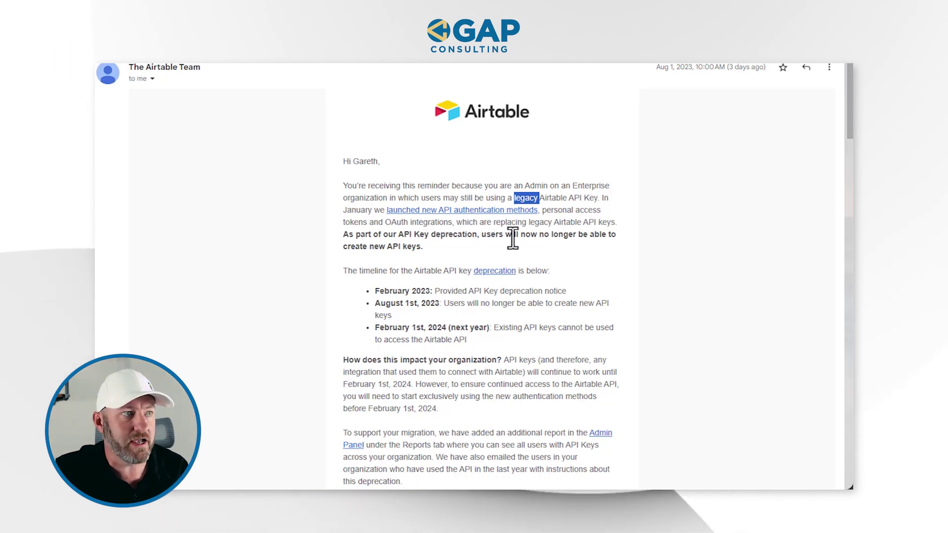
scroll(546, 240, down, 1)
scroll(636, 188, up, 1)
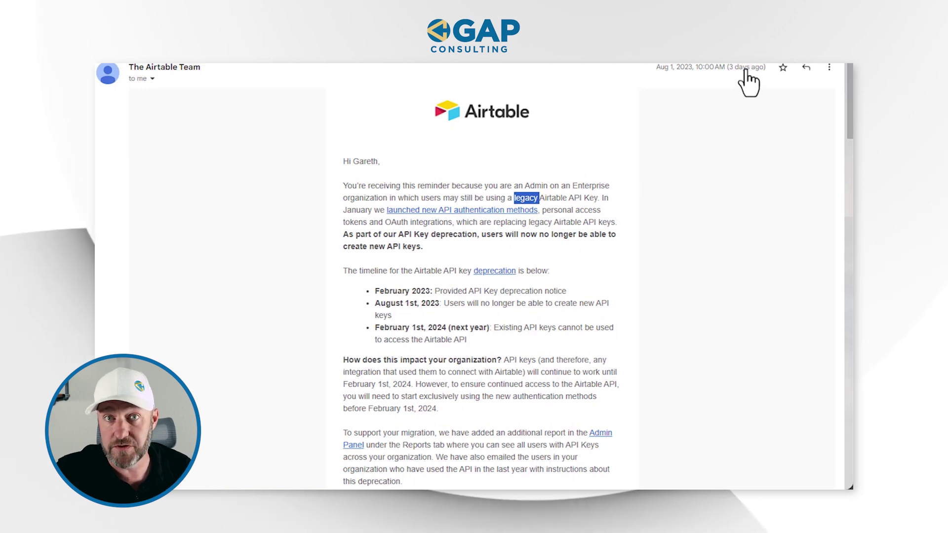
scroll(691, 87, up, 1)
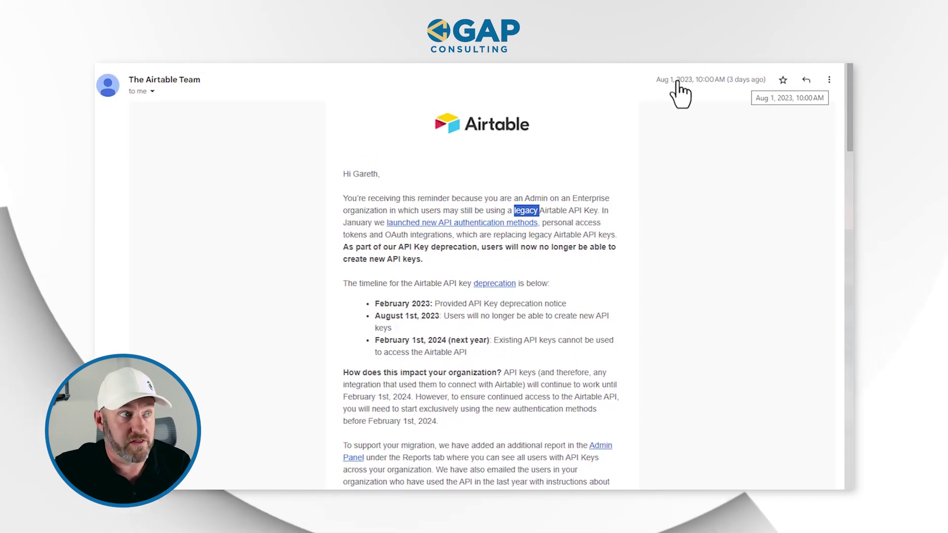
scroll(555, 193, down, 2)
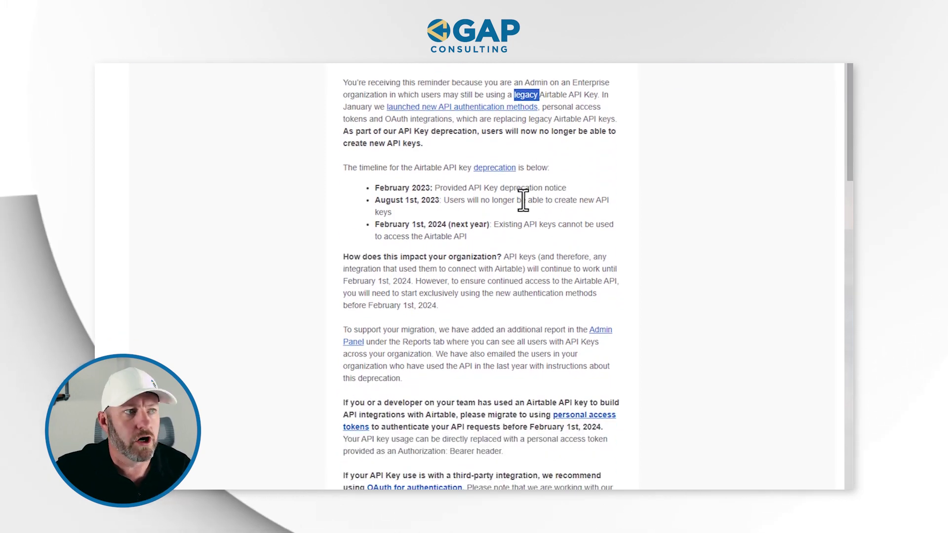
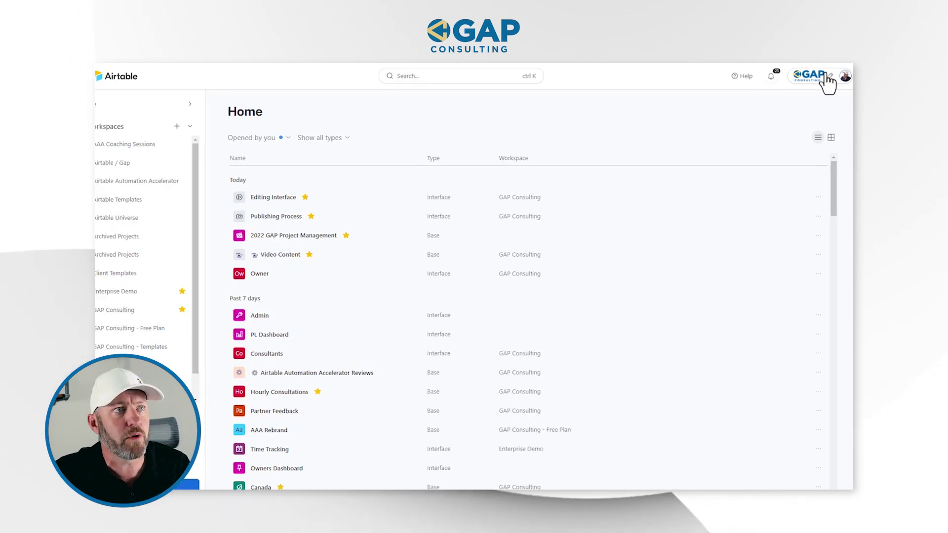
Go from the account settings to the developer hub and view the existing personal API key entry.
click(845, 76)
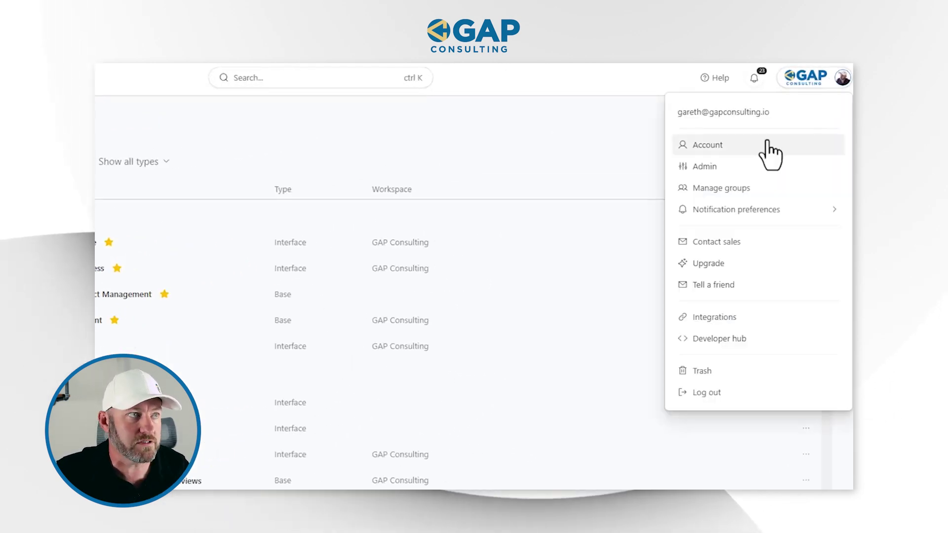
click(767, 143)
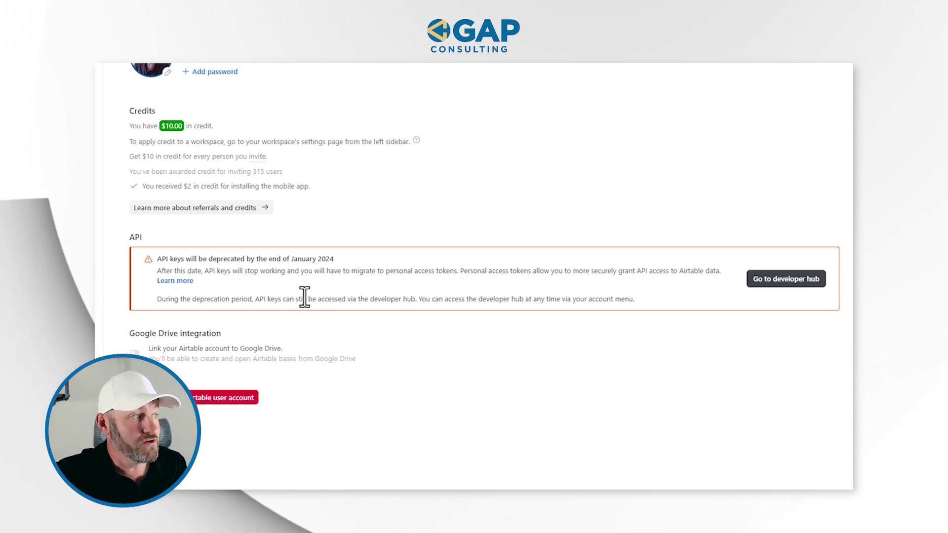
click(779, 282)
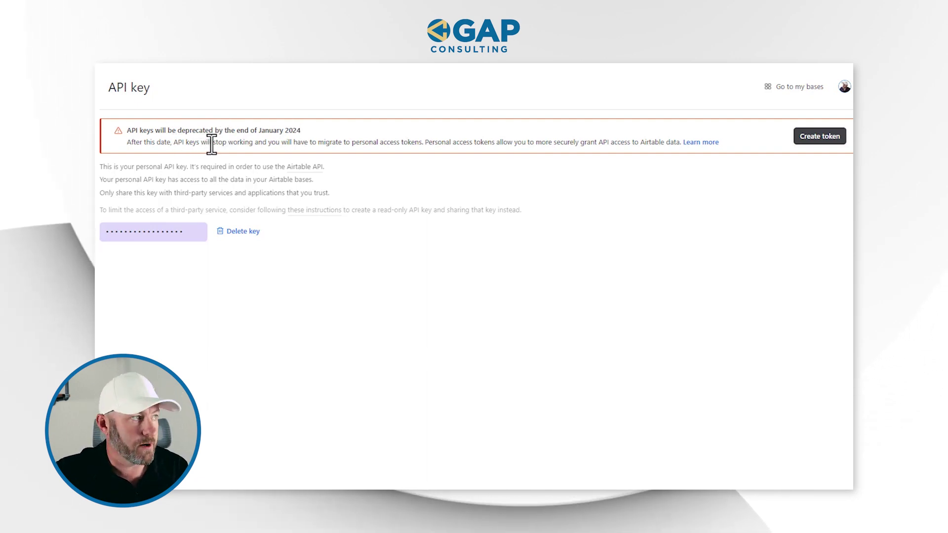
click(162, 232)
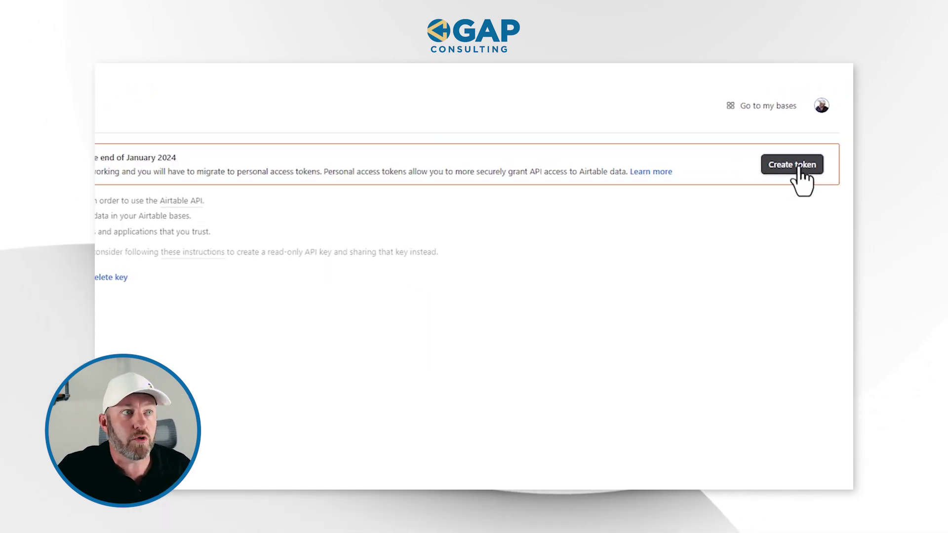
Start a new personal access token and name it "Fillout Token".
click(797, 166)
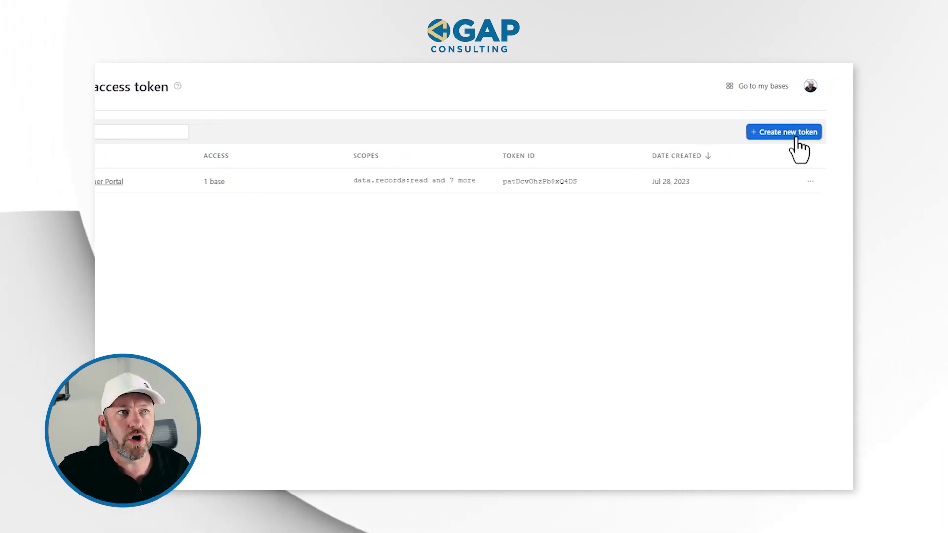
click(790, 134)
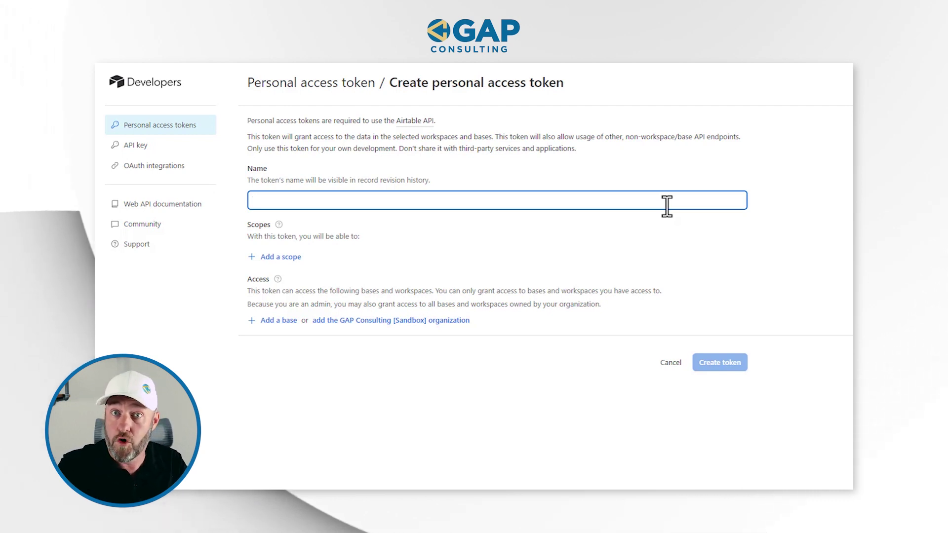
text(illout Token)
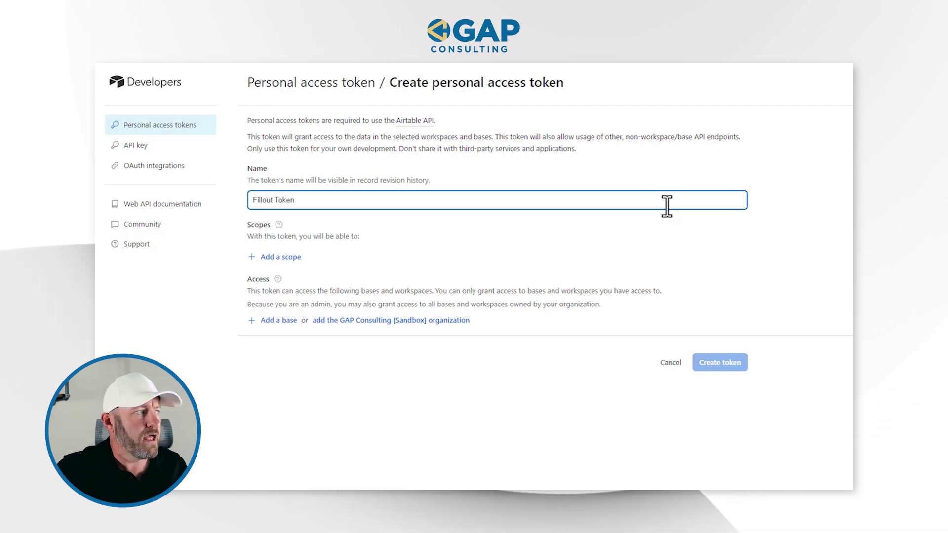
Examine the scopes available for the token, from record data and base schema to developer and enterprise permissions.
click(273, 258)
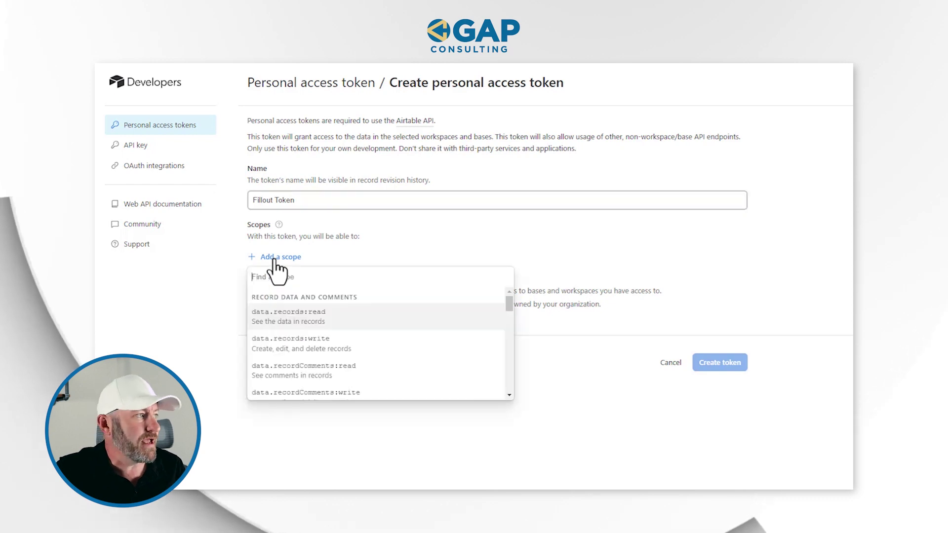
scroll(469, 317, down, 1)
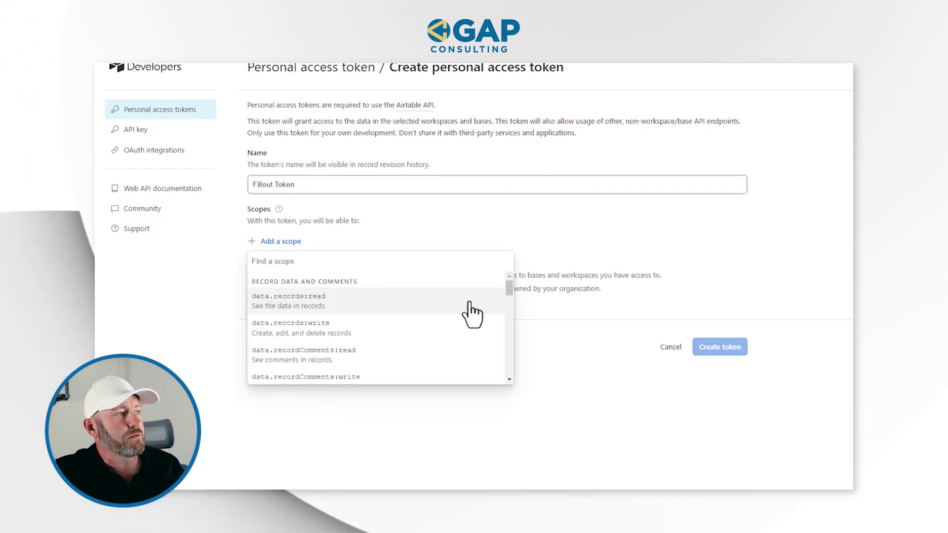
mouse_move(509, 276)
mouse_down()
mouse_move(508, 359)
mouse_move(508, 274)
mouse_up()
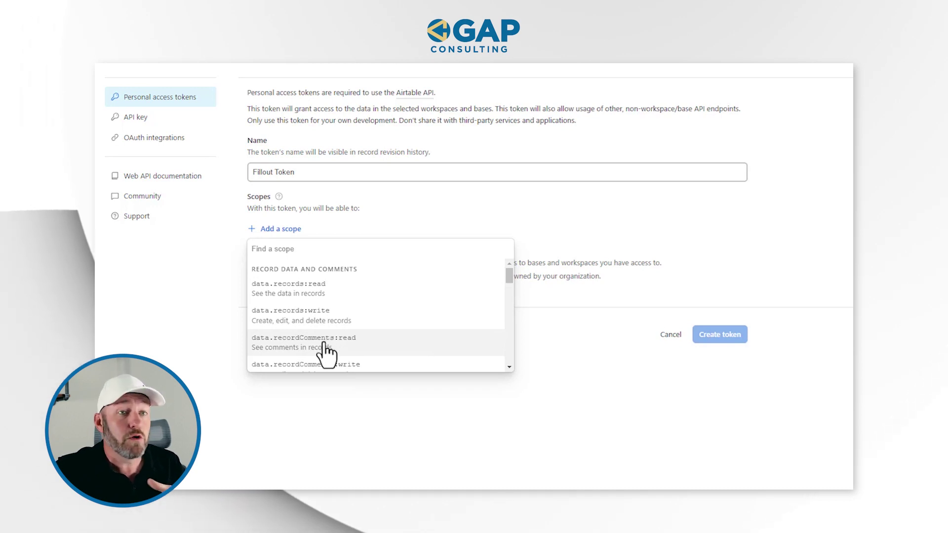
scroll(316, 340, down, 1)
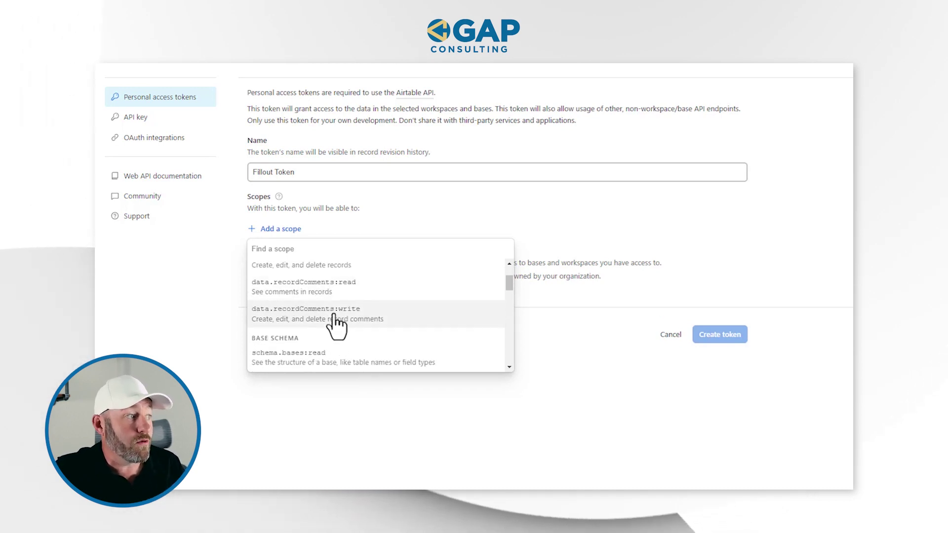
scroll(321, 302, up, 1)
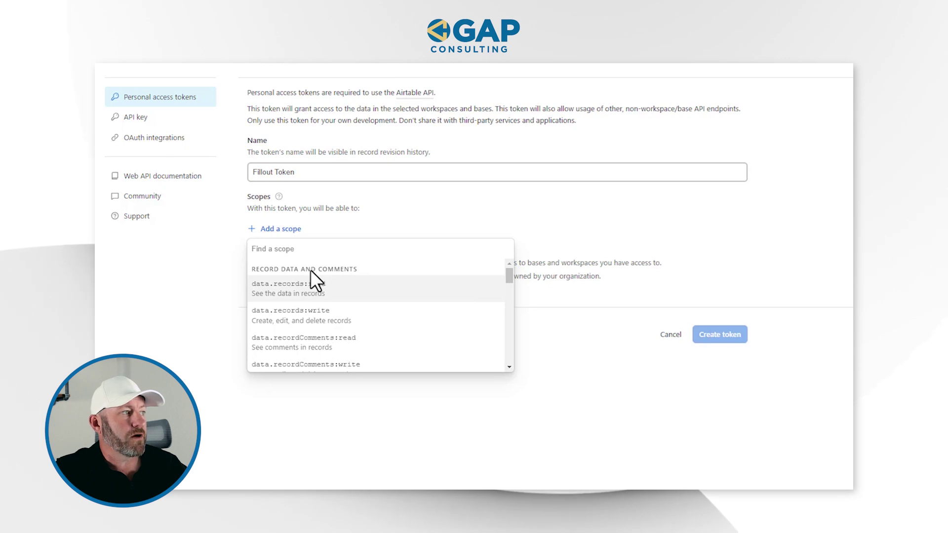
scroll(303, 281, down, 3)
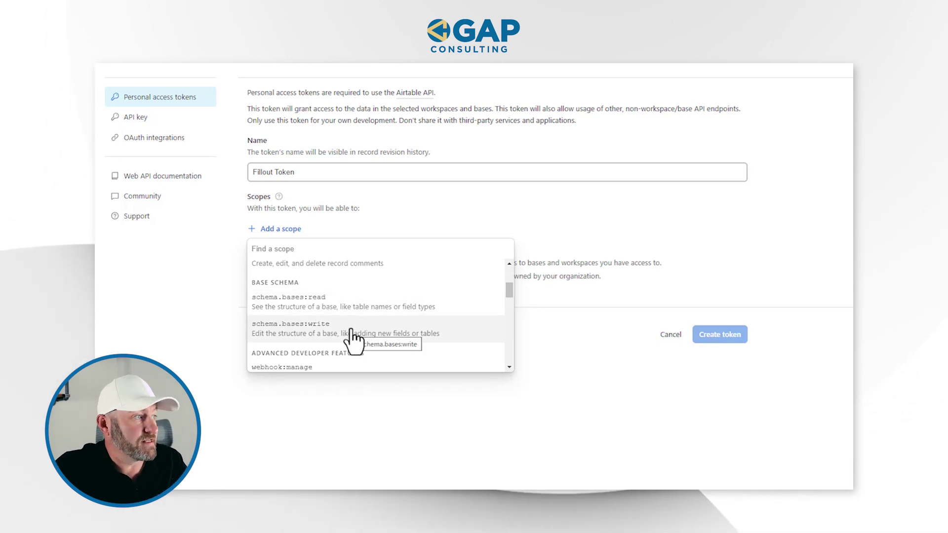
scroll(351, 329, down, 2)
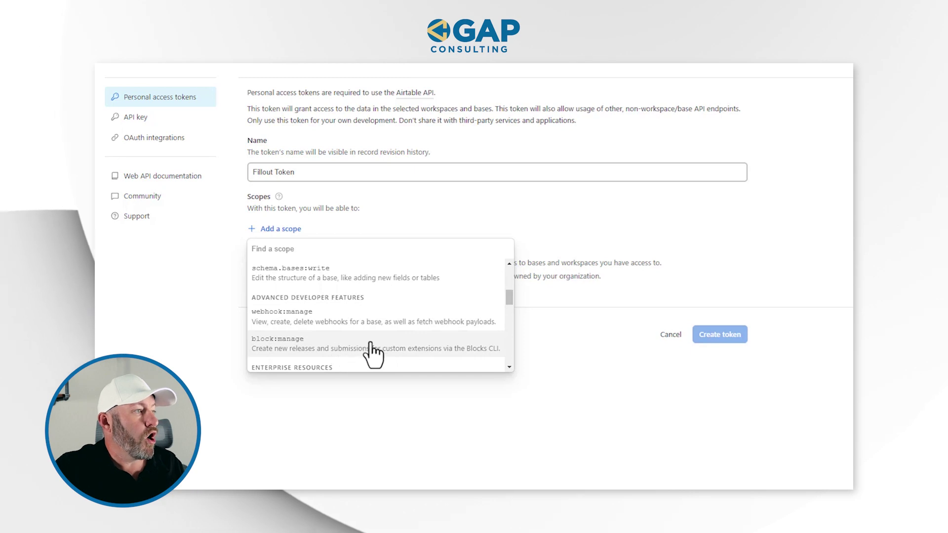
scroll(401, 340, down, 3)
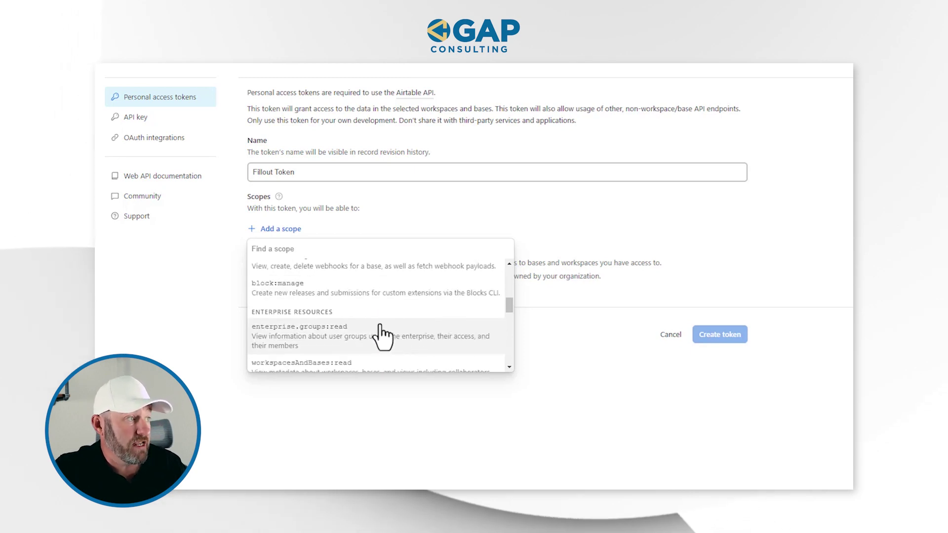
scroll(379, 315, down, 1)
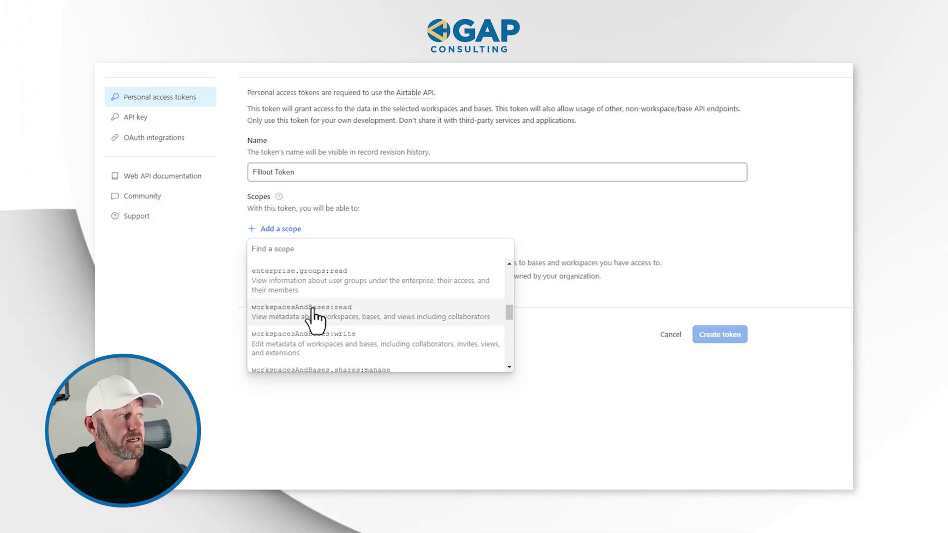
scroll(341, 347, down, 2)
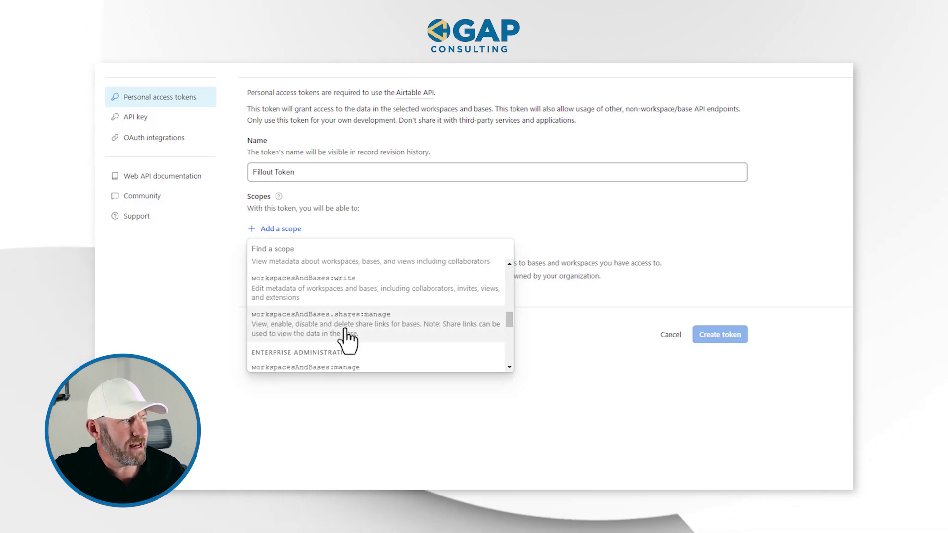
scroll(345, 343, down, 3)
scroll(347, 340, down, 3)
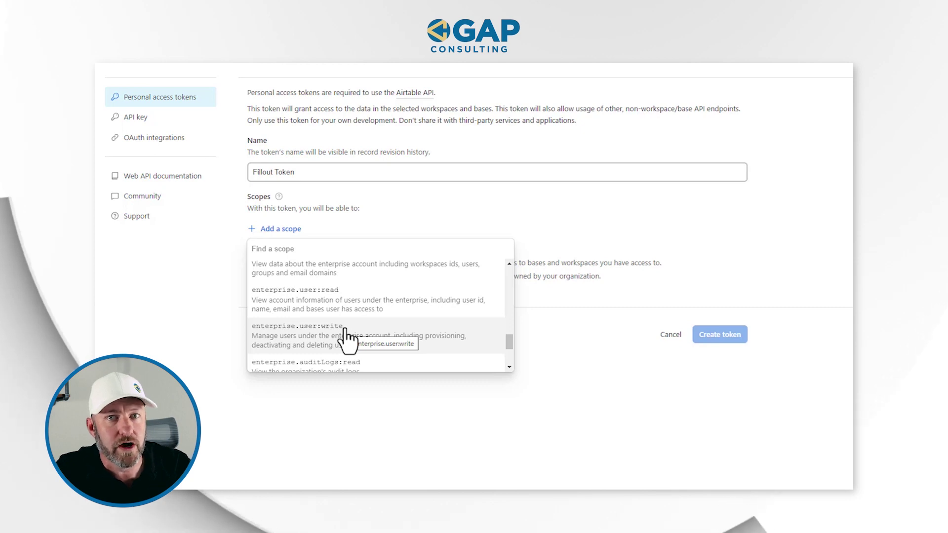
scroll(346, 336, up, 8)
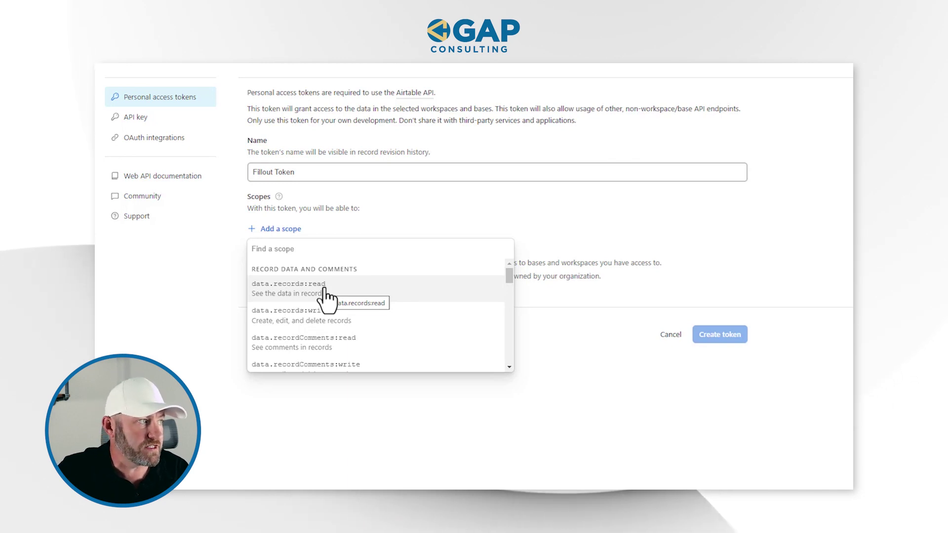
Add the data.records:read and data.records:write scopes to the token.
click(326, 296)
click(291, 255)
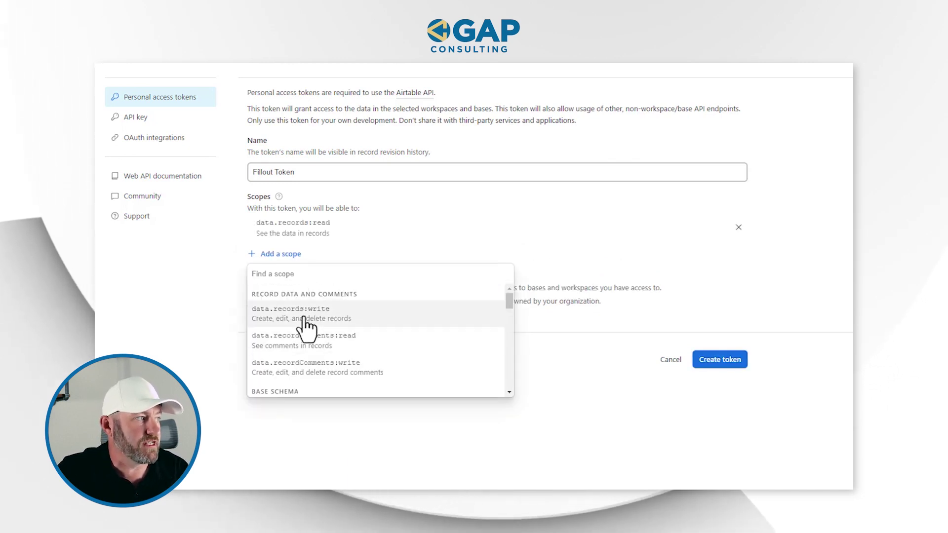
click(308, 327)
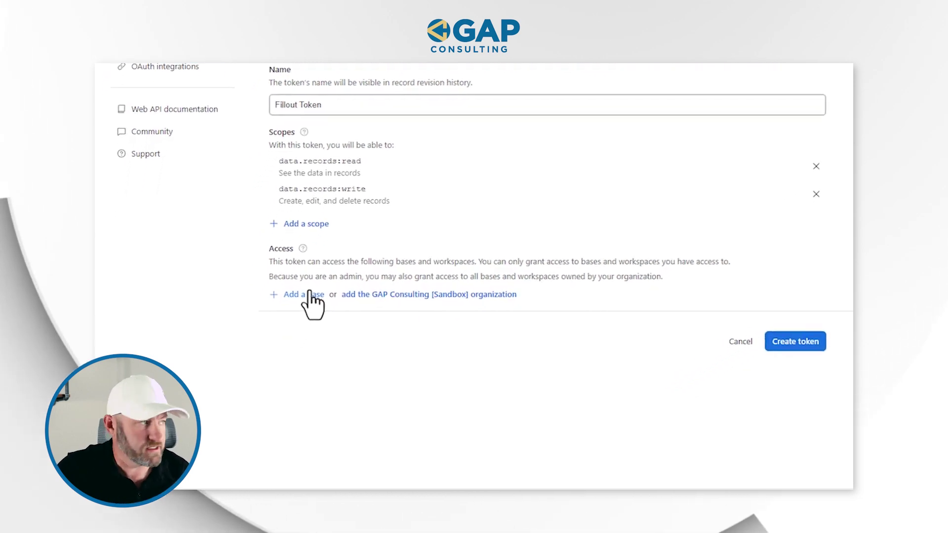
click(310, 294)
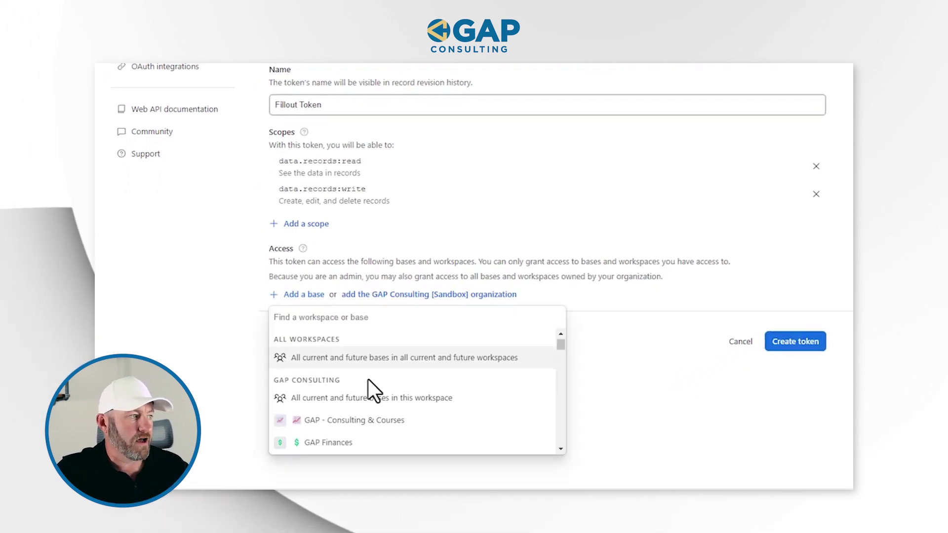
scroll(368, 390, down, 5)
scroll(358, 444, down, 3)
scroll(355, 417, up, 8)
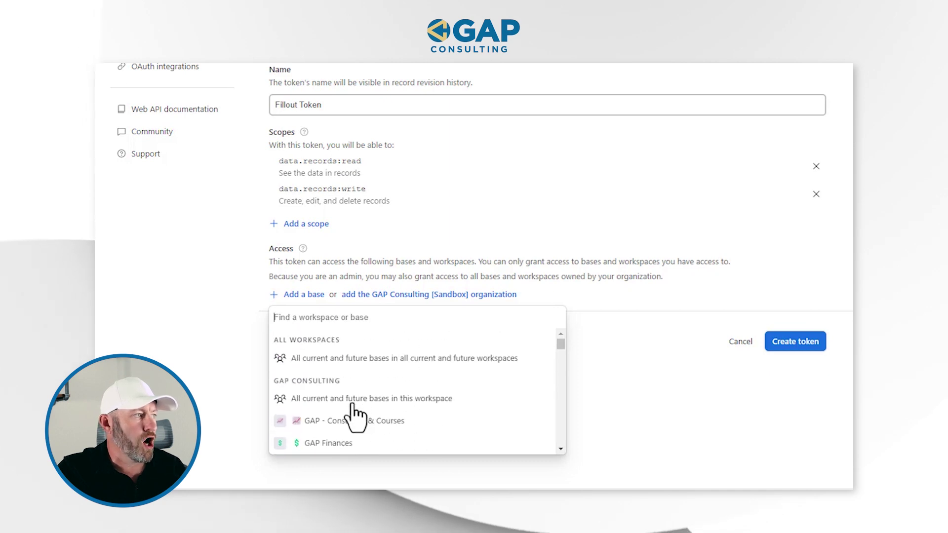
click(379, 277)
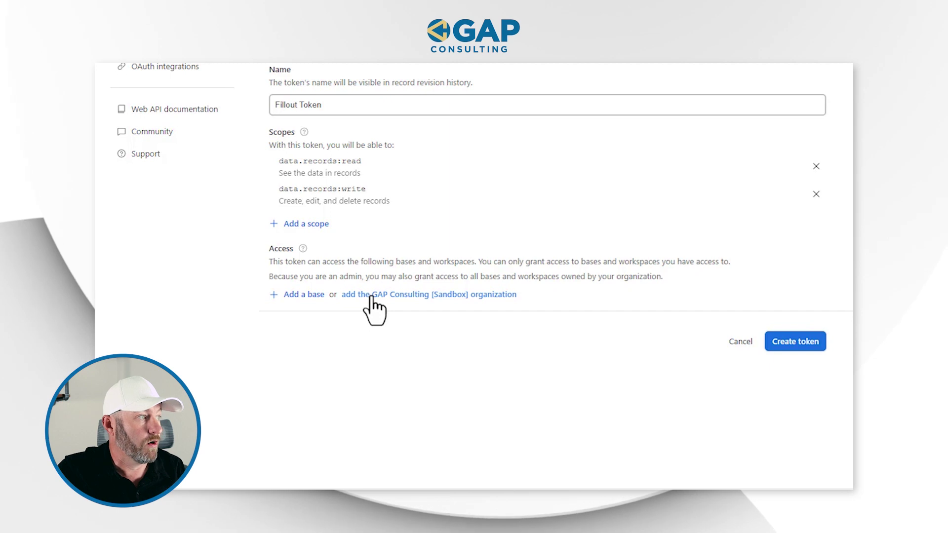
Grant the token access to the "GAP - Consulting & Courses" base.
click(300, 295)
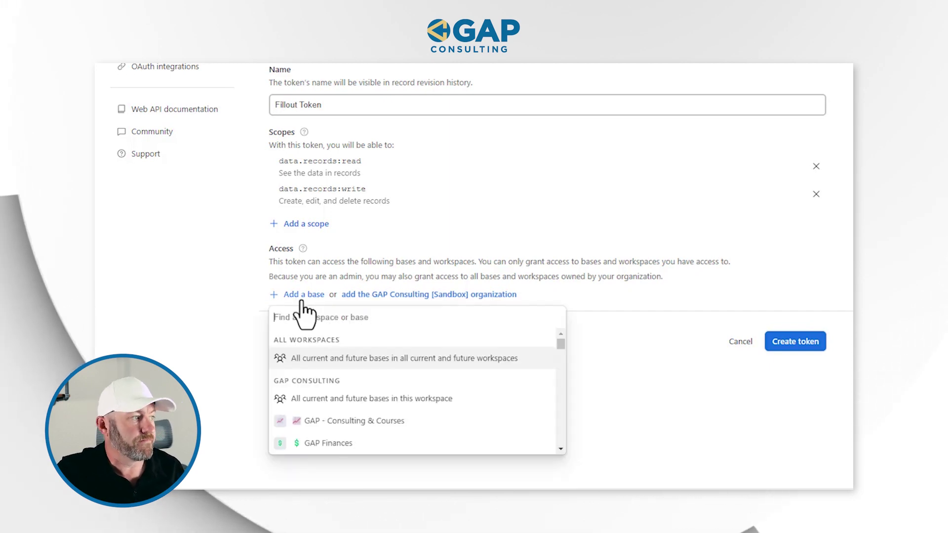
click(333, 424)
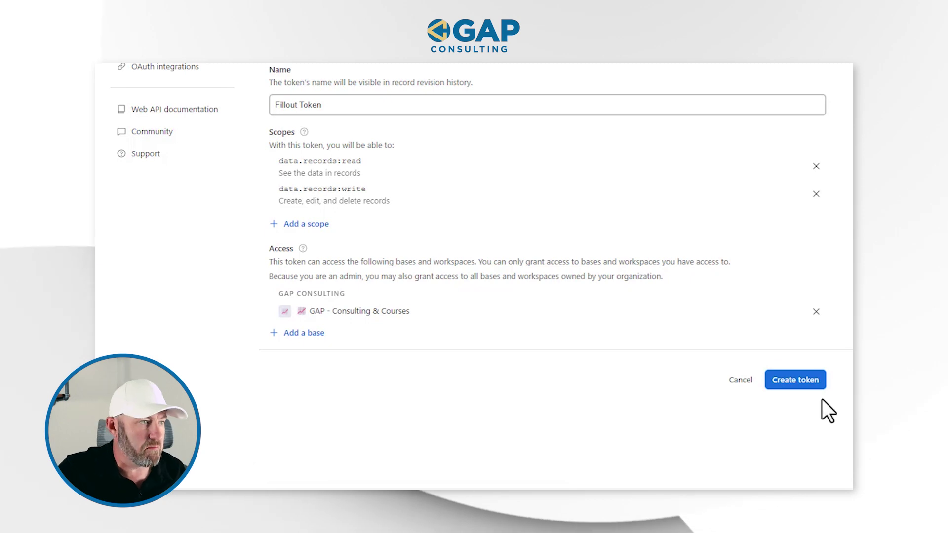
Create the Fillout Token, copy the generated token value, and close the creation dialog.
click(801, 381)
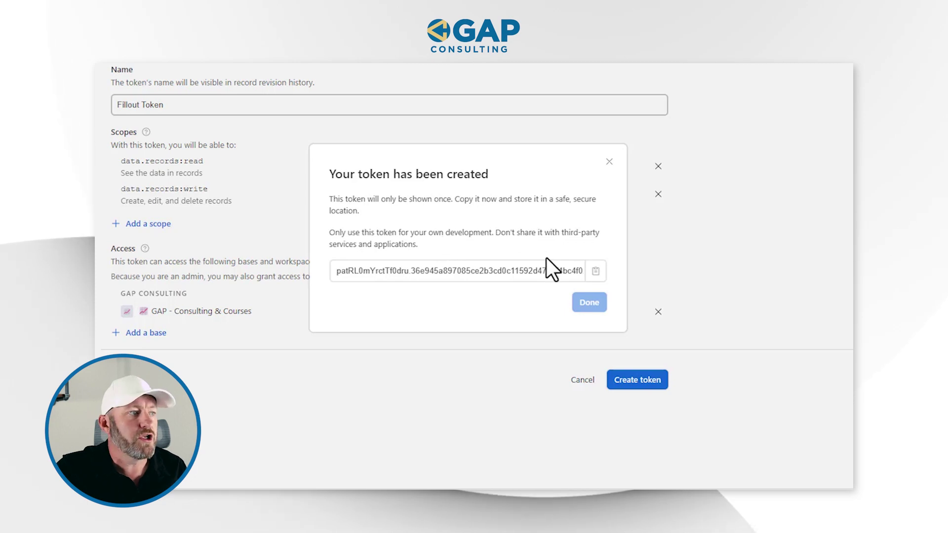
click(596, 271)
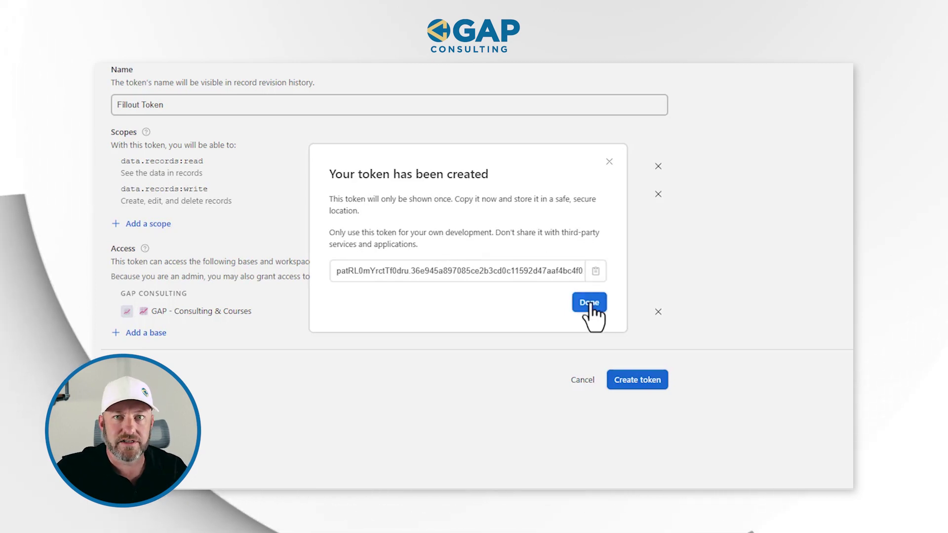
click(589, 302)
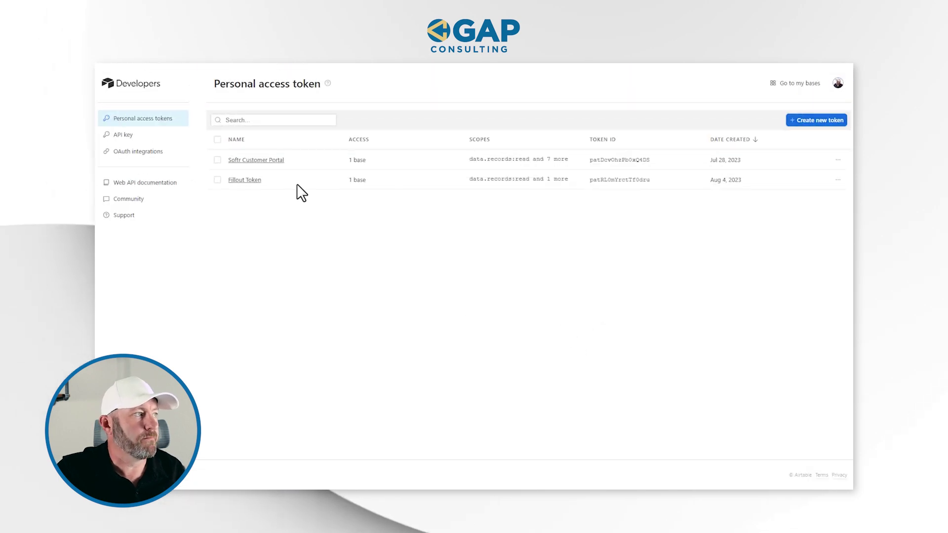
Remove the data.records:read scope from the Fillout Token and save the changes.
click(245, 180)
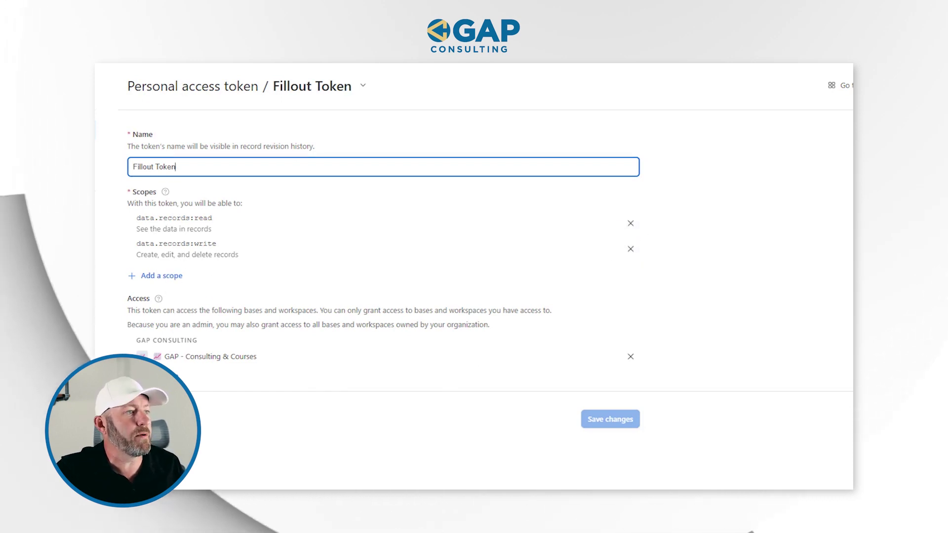
click(630, 224)
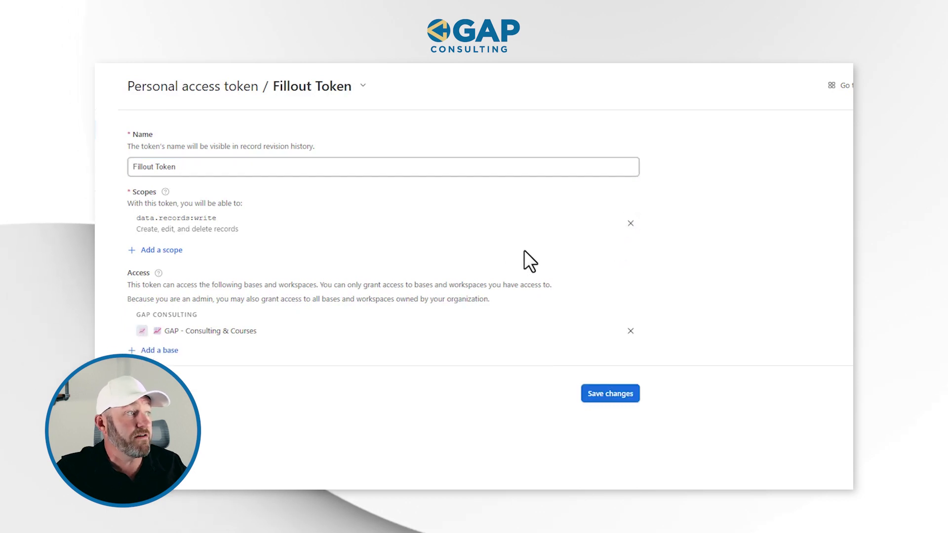
click(625, 393)
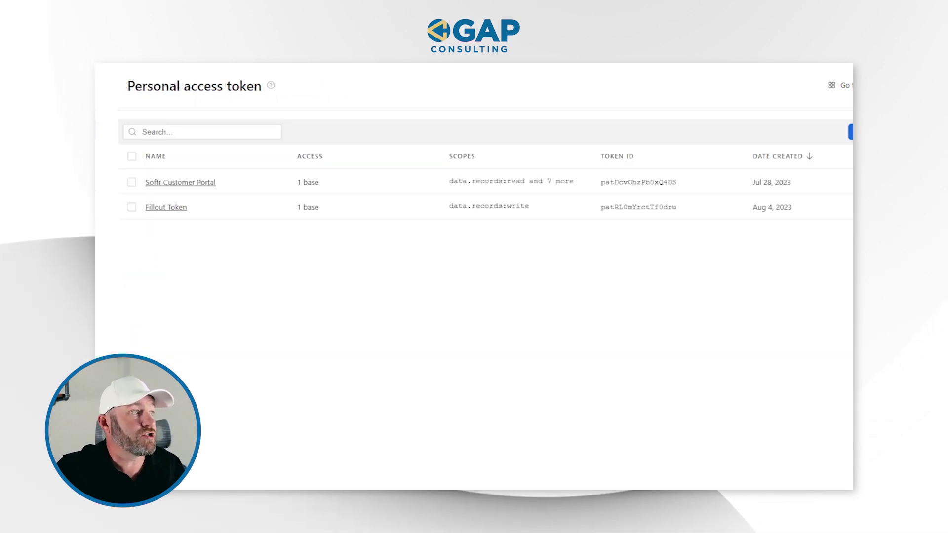
click(131, 207)
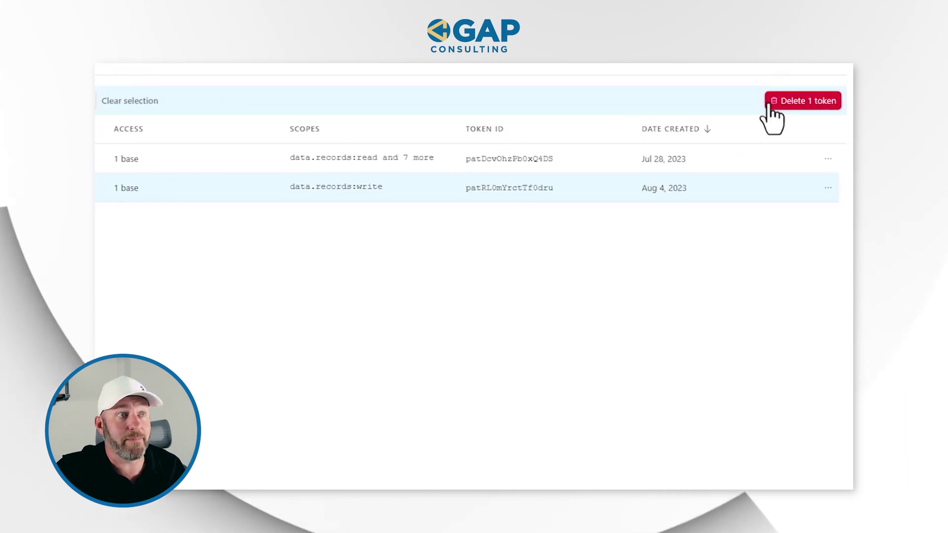
click(770, 105)
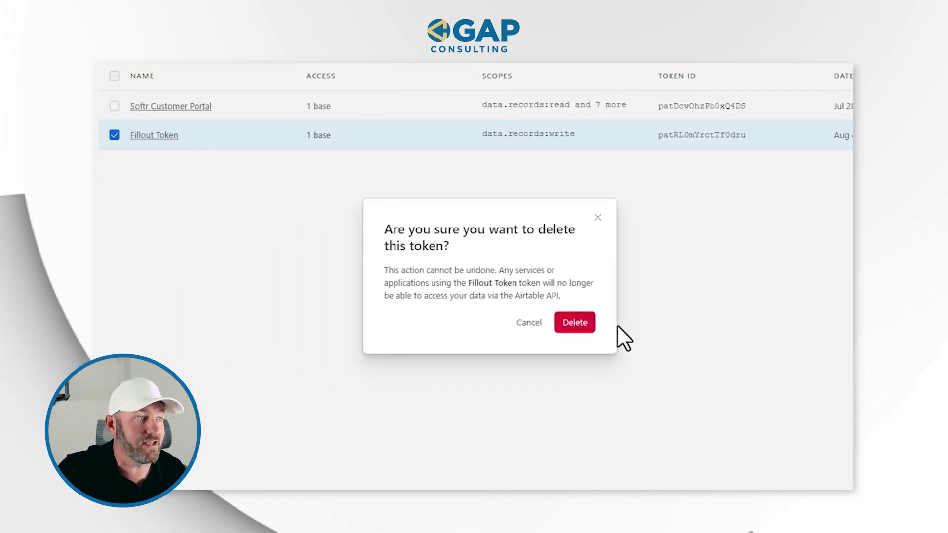
click(599, 320)
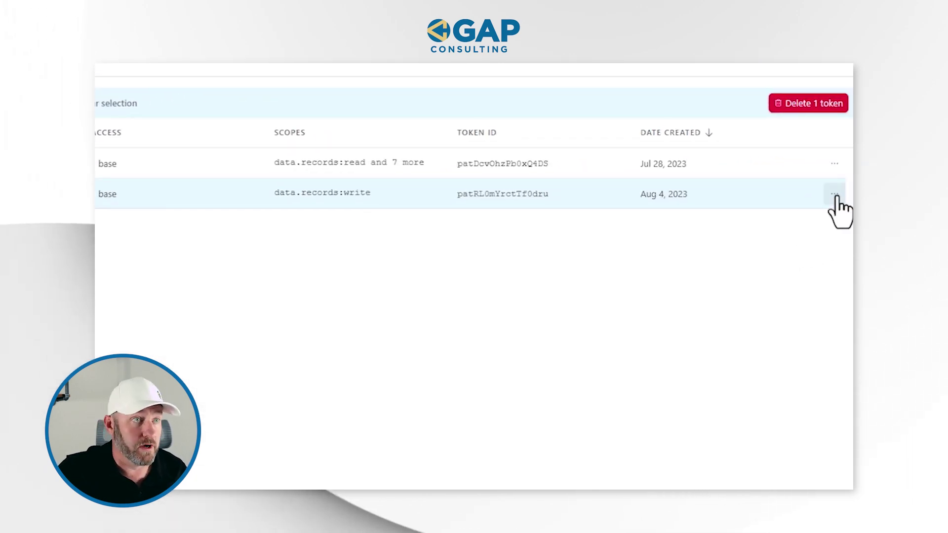
Start regenerating the Fillout Token from the personal access token list.
click(834, 195)
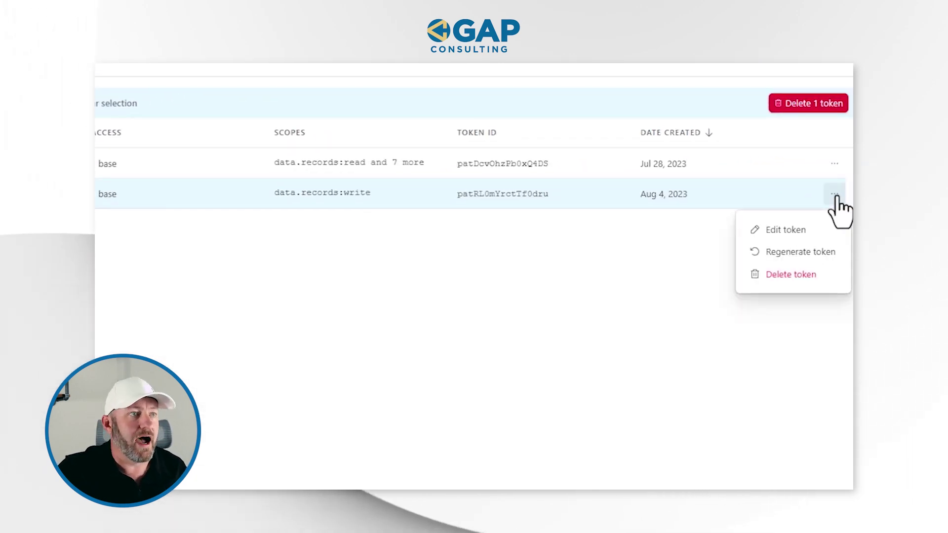
click(812, 252)
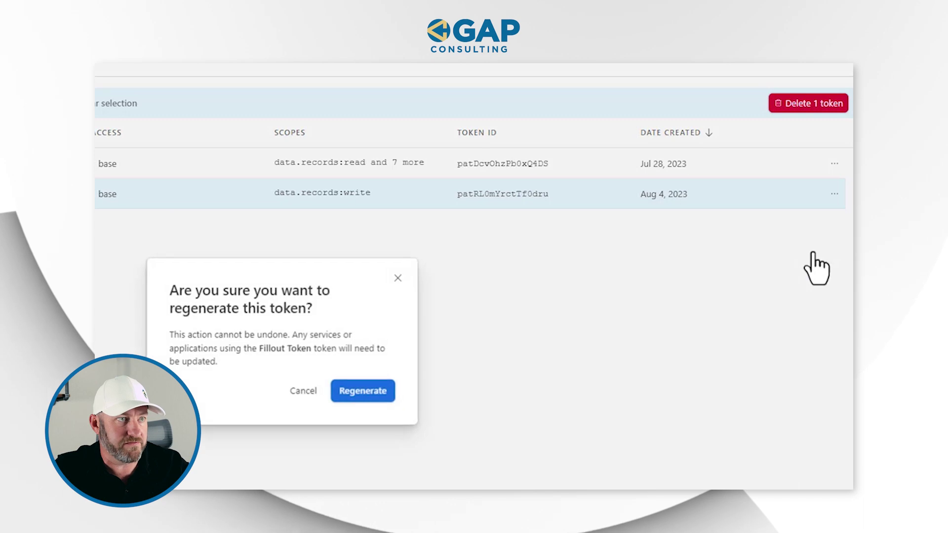